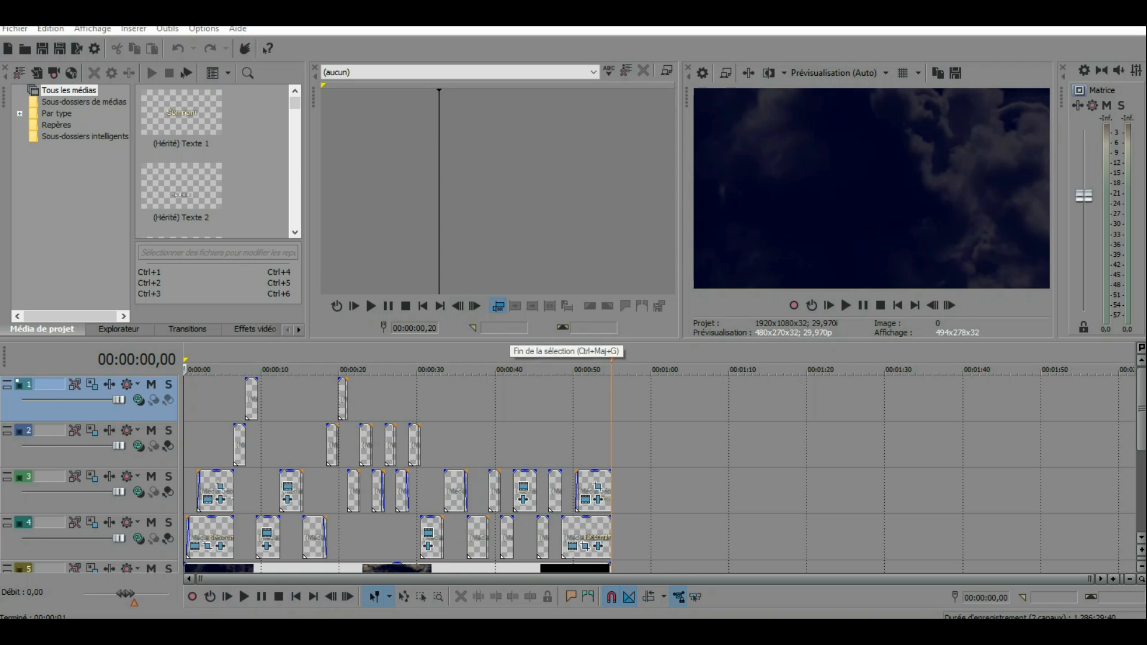
key(m)
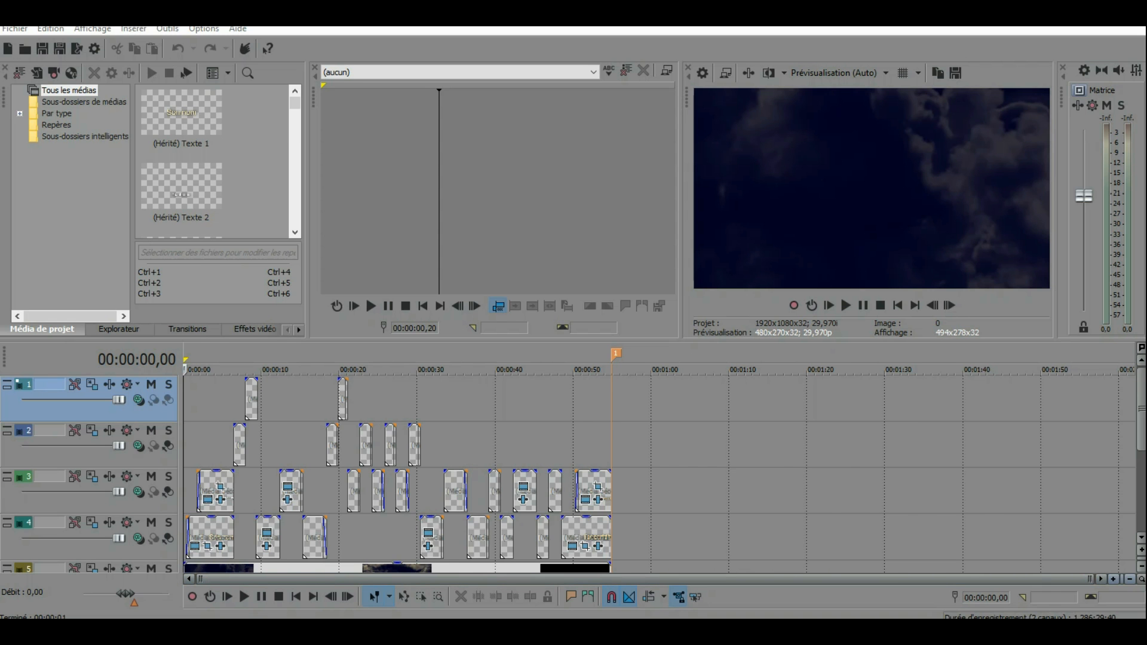
Step: Replace the text of the first title clip on track 4 with "Ton prénom"
click(1113, 579)
click(1113, 579)
click(1113, 579)
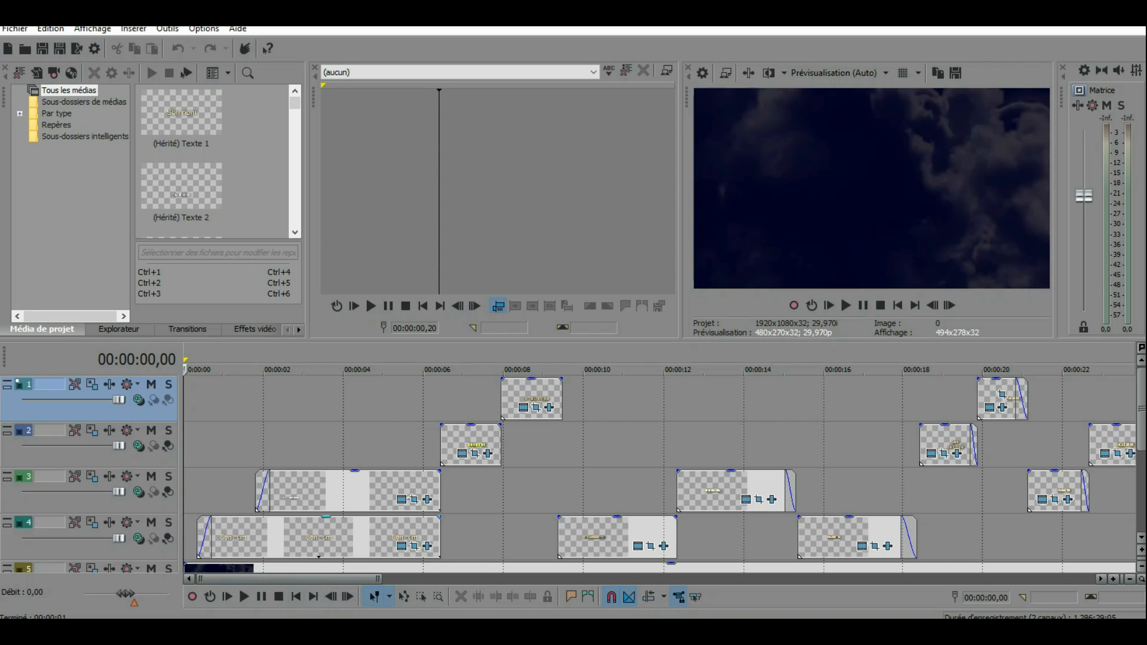
click(217, 538)
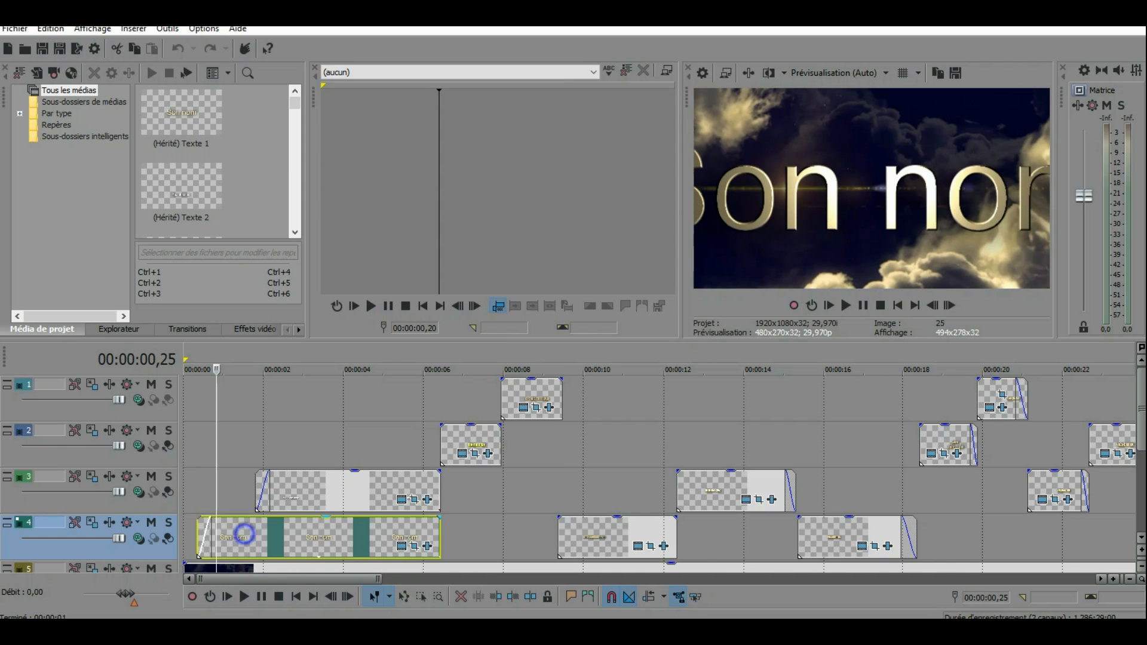
right_click(243, 533)
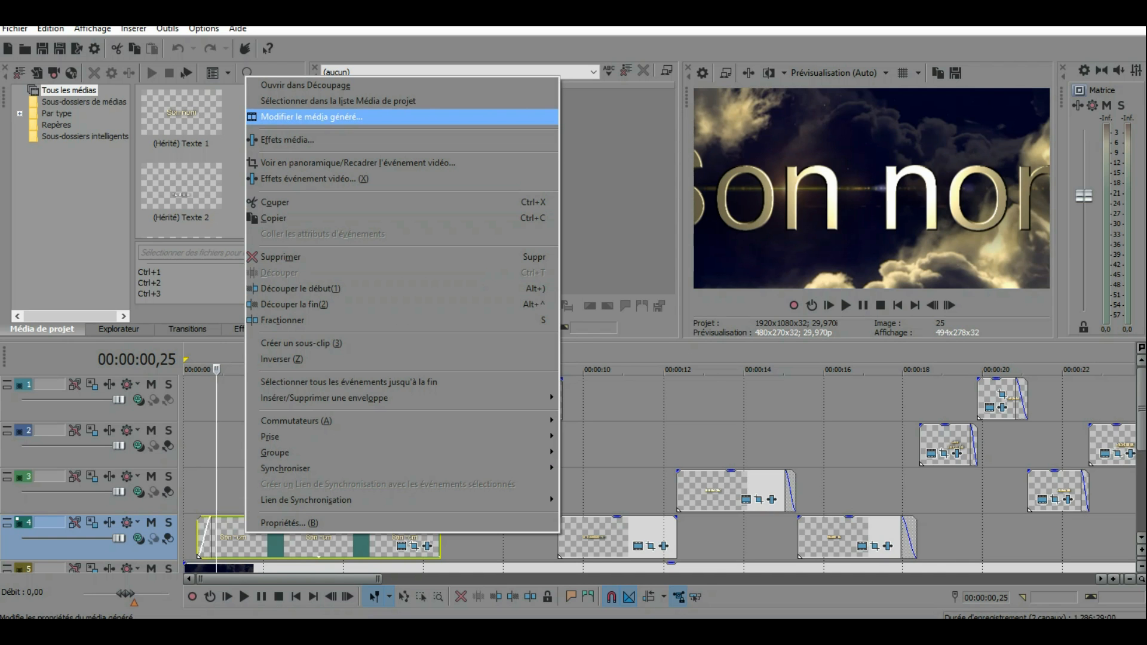
click(311, 117)
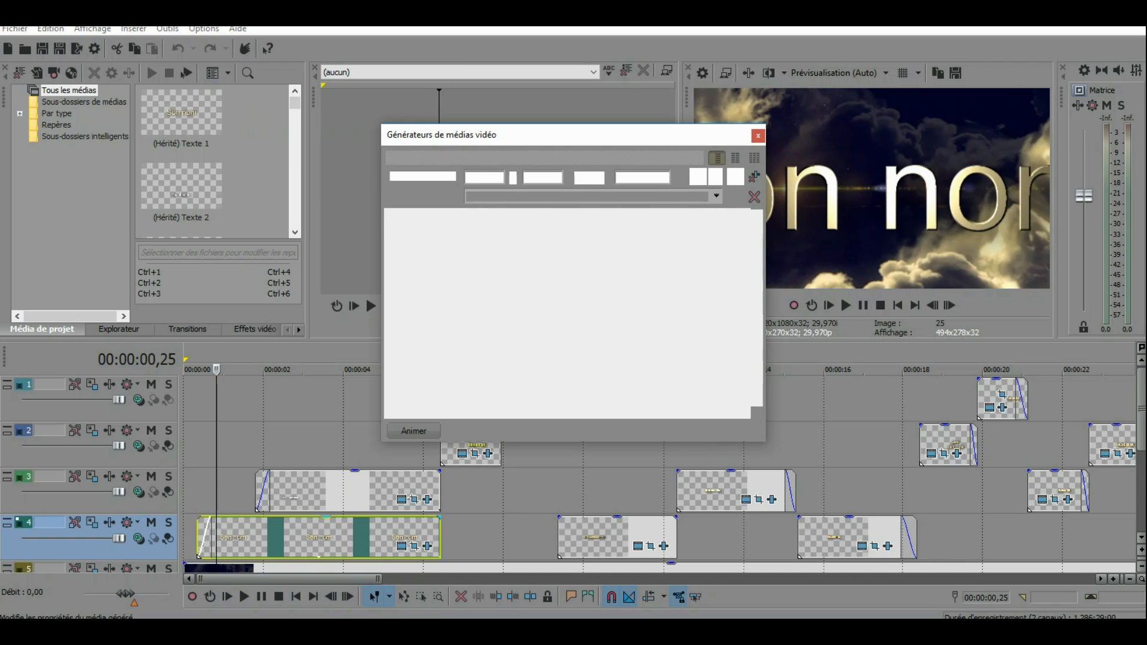
drag(686, 314, 455, 308)
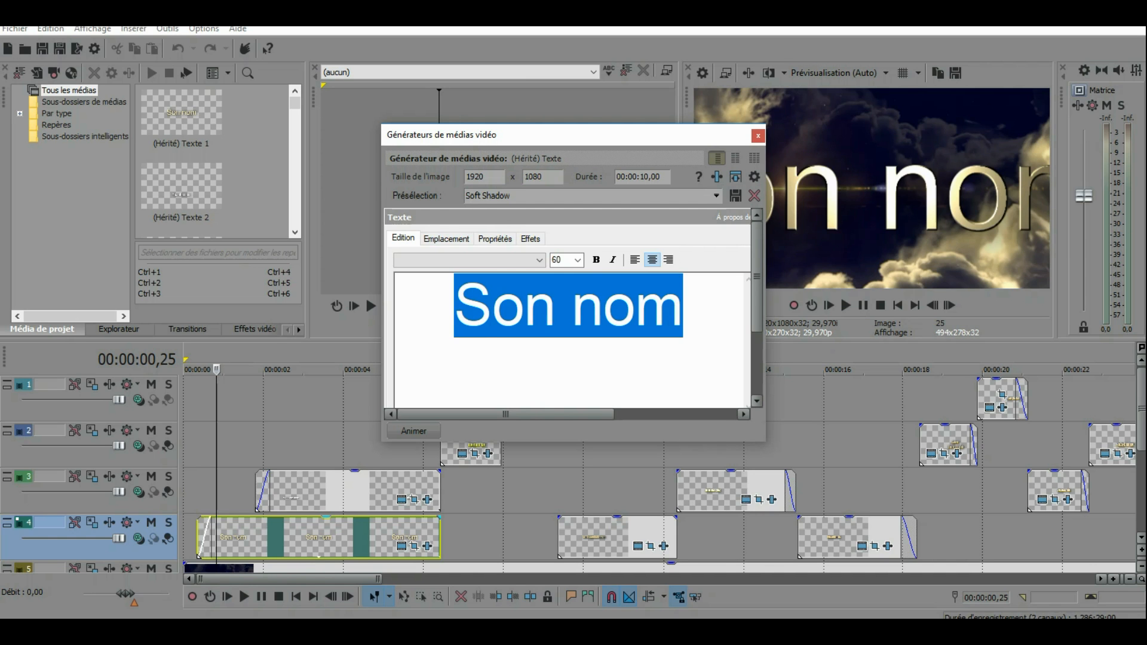
text(Ton)
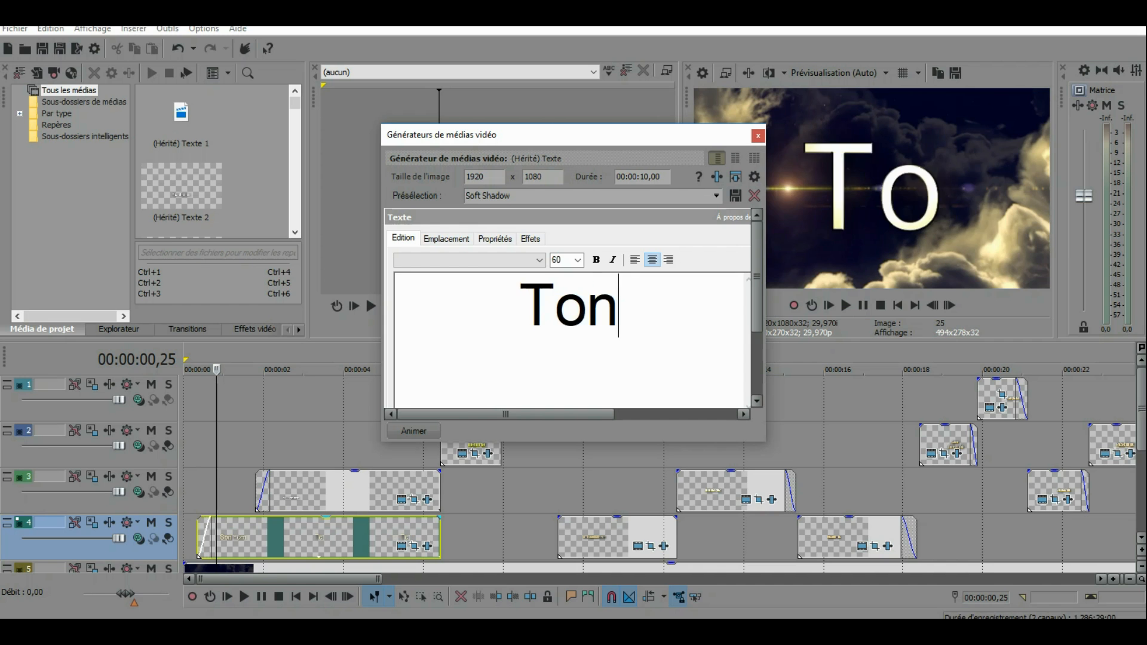
text( pré)
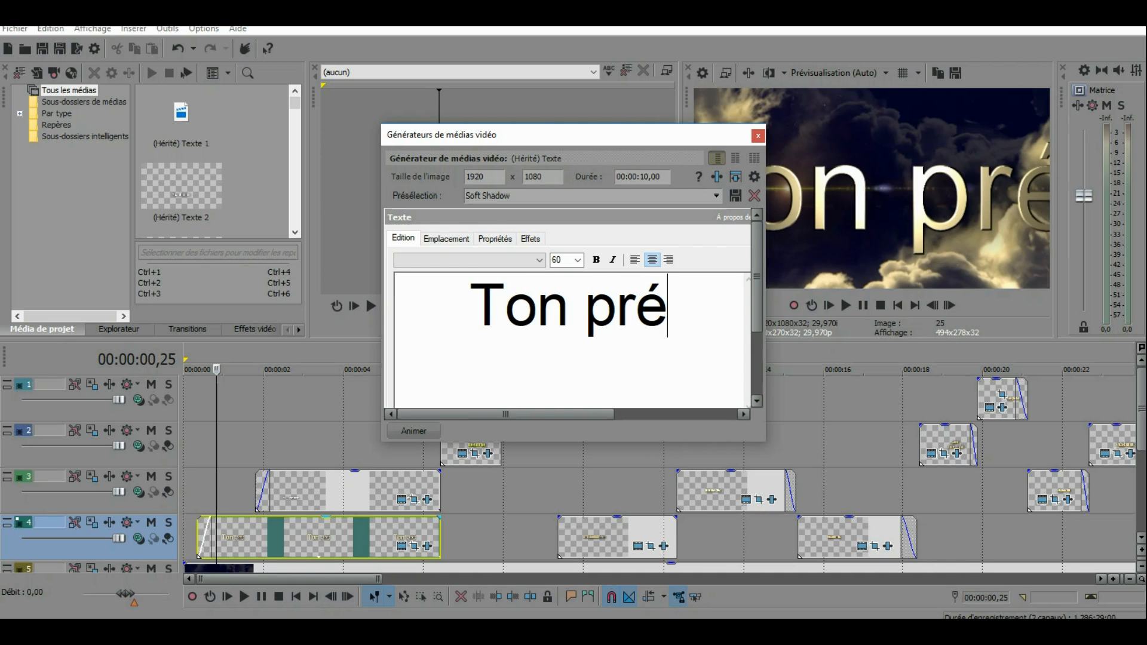
text(nom)
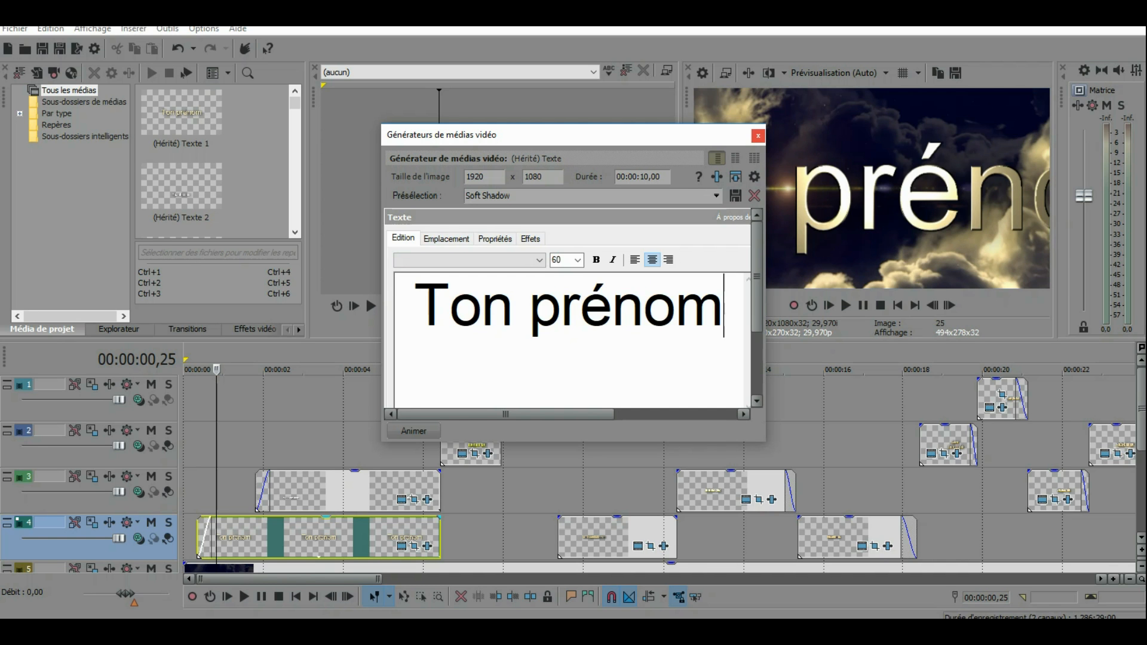
click(758, 135)
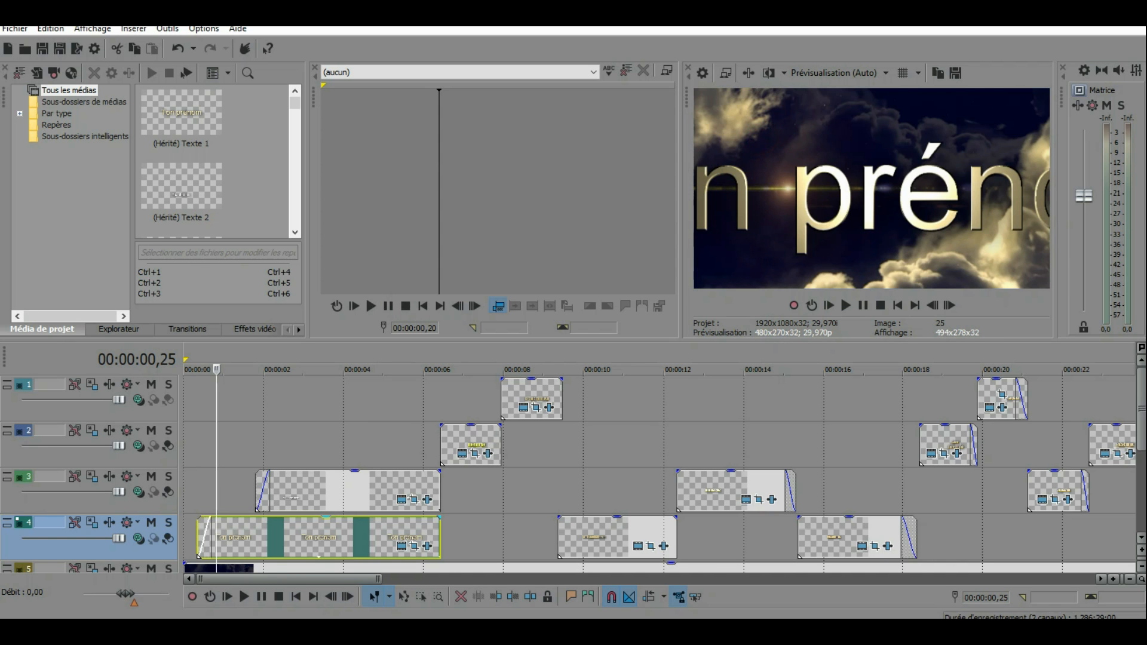
Step: Change the ending of the first title on track 3 so that it reads "Youtube.fr"
click(276, 494)
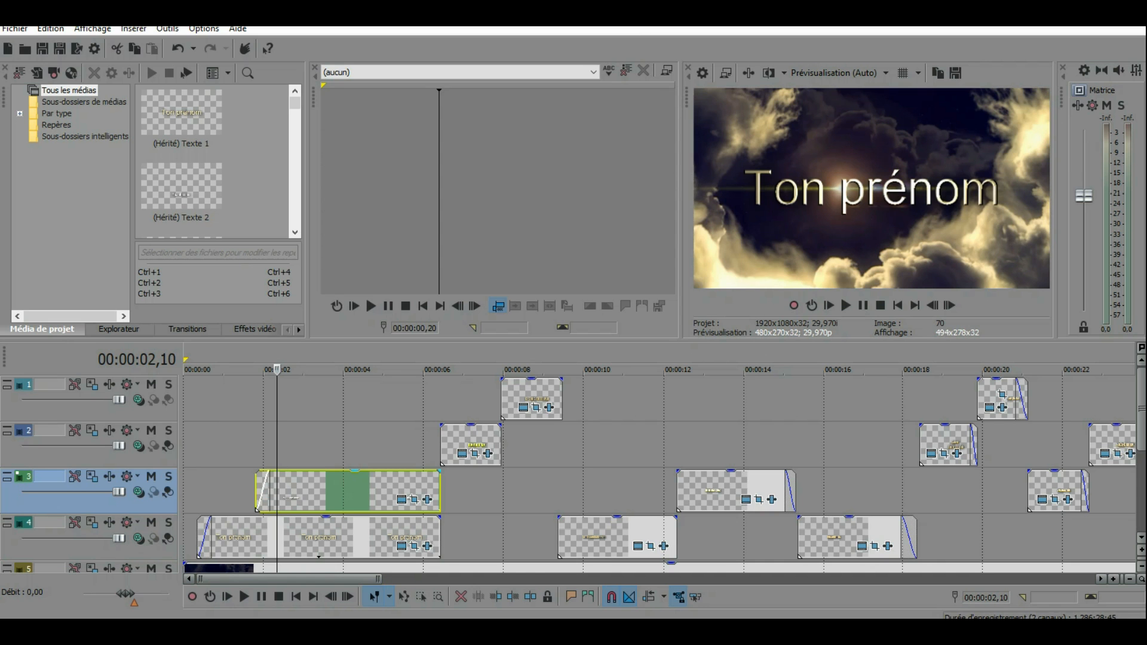
right_click(343, 487)
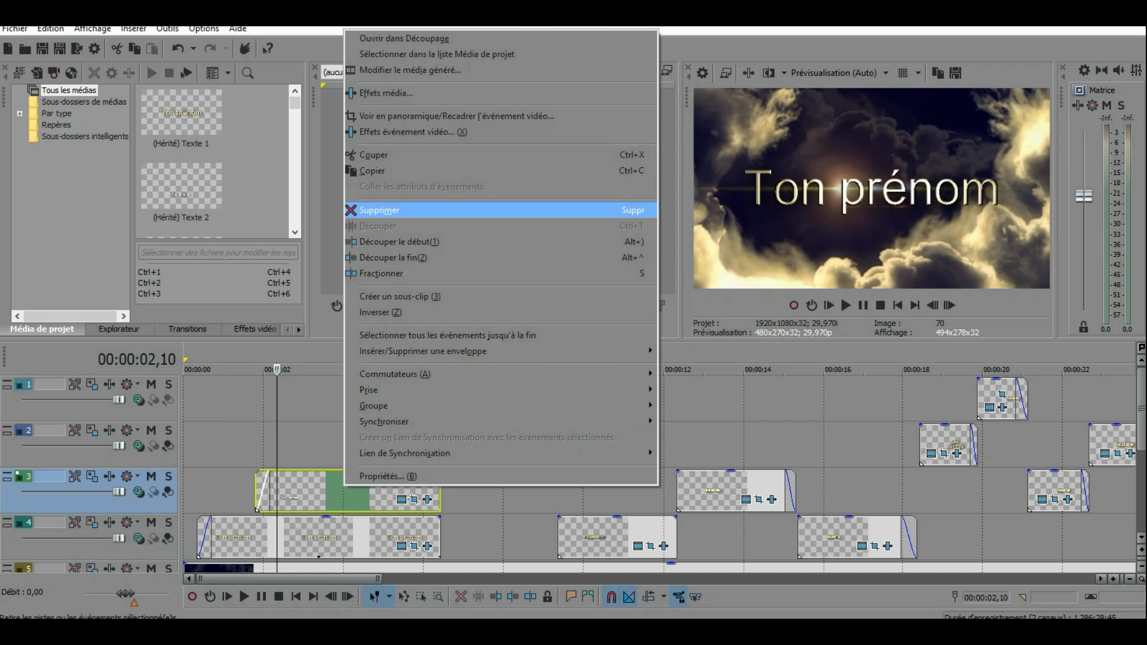
click(418, 70)
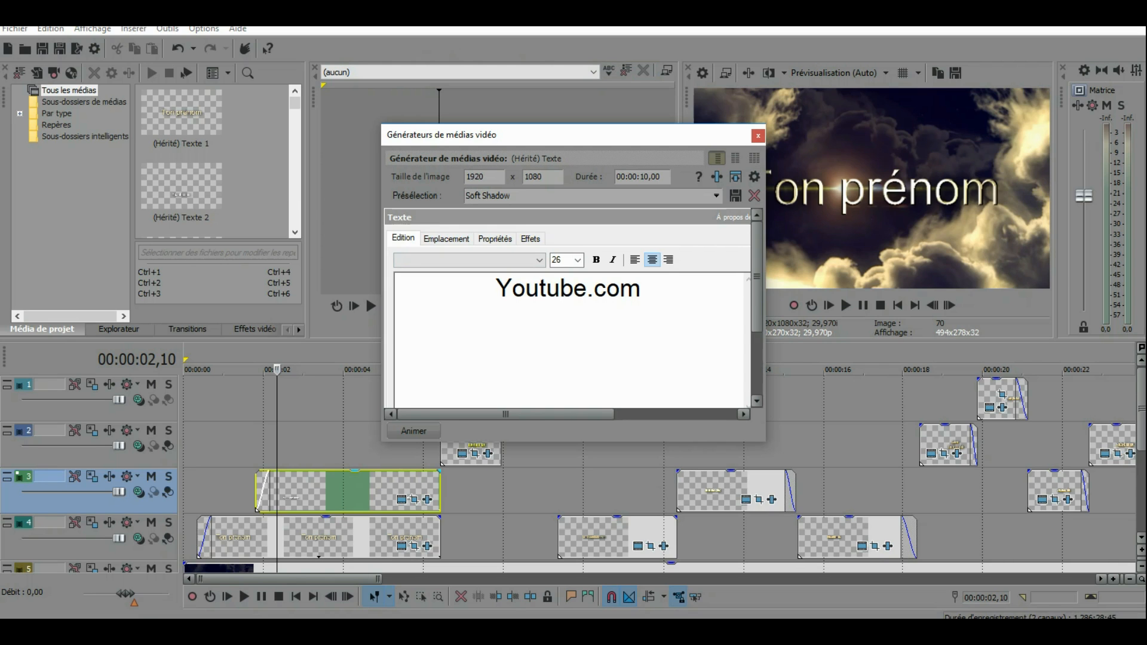
drag(653, 292, 496, 292)
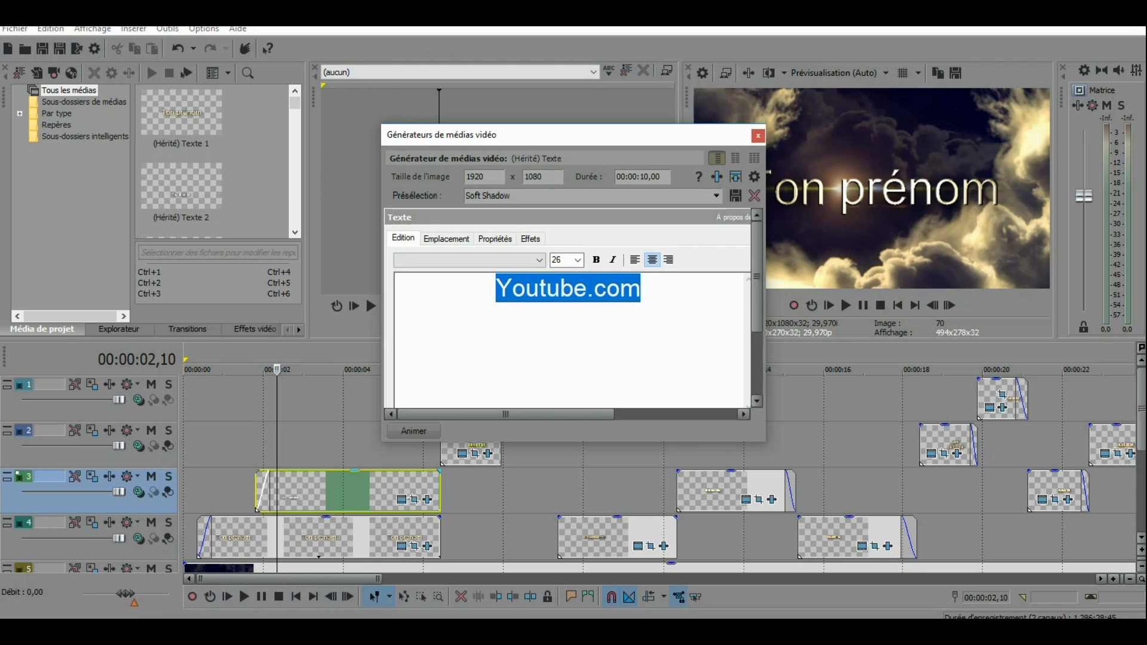
drag(643, 288, 594, 289)
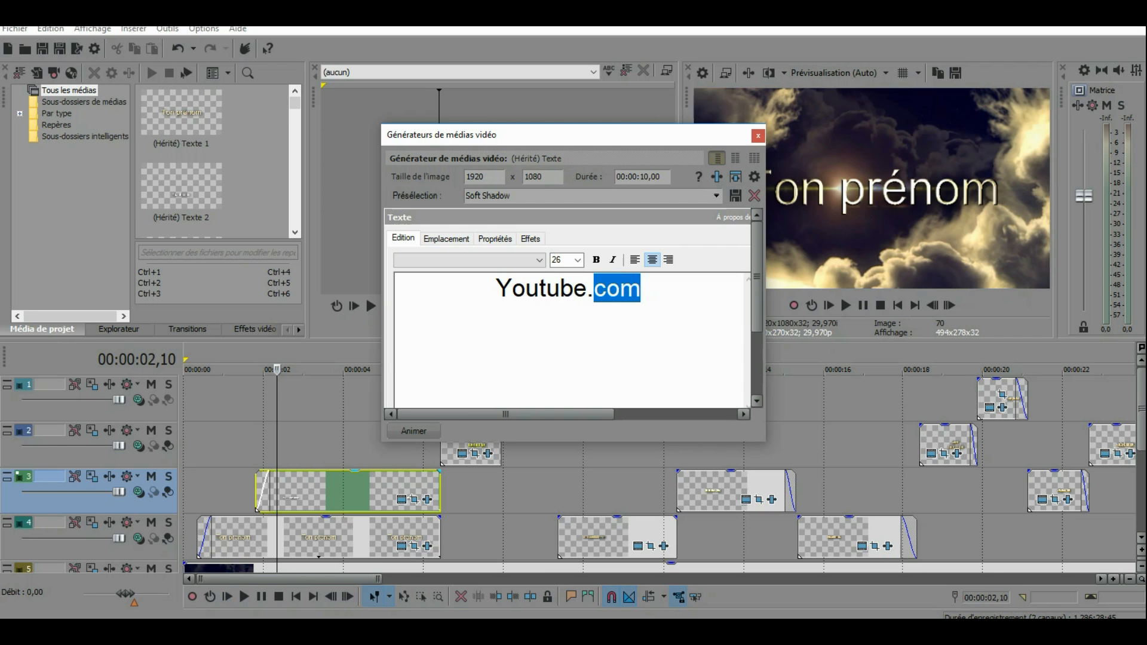
text(fr)
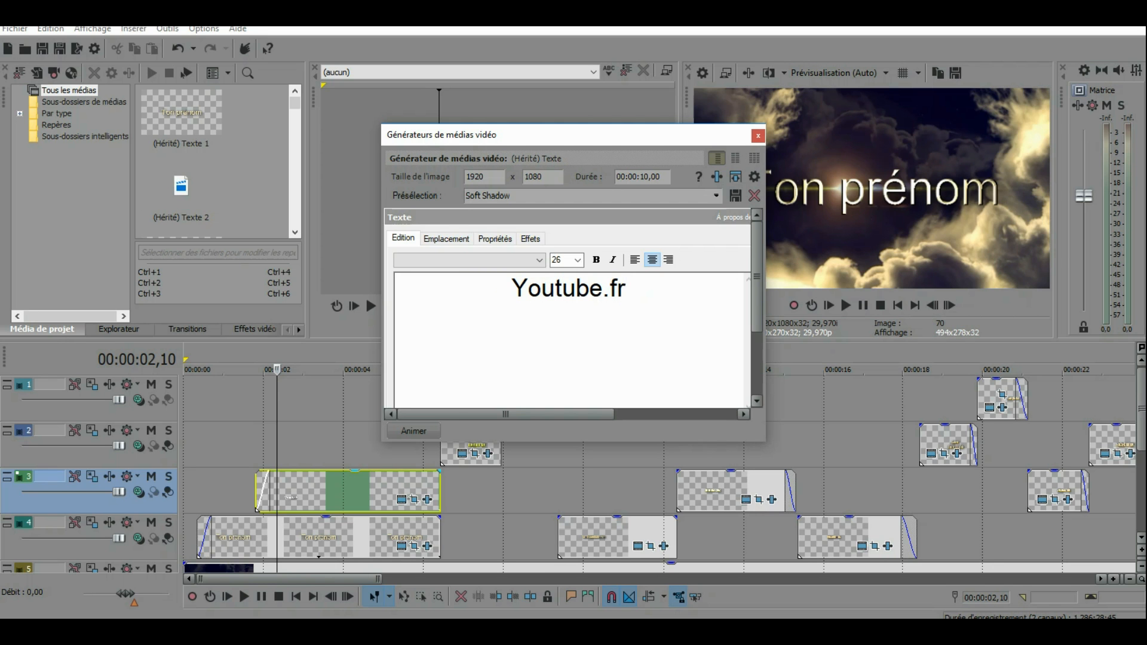
click(757, 135)
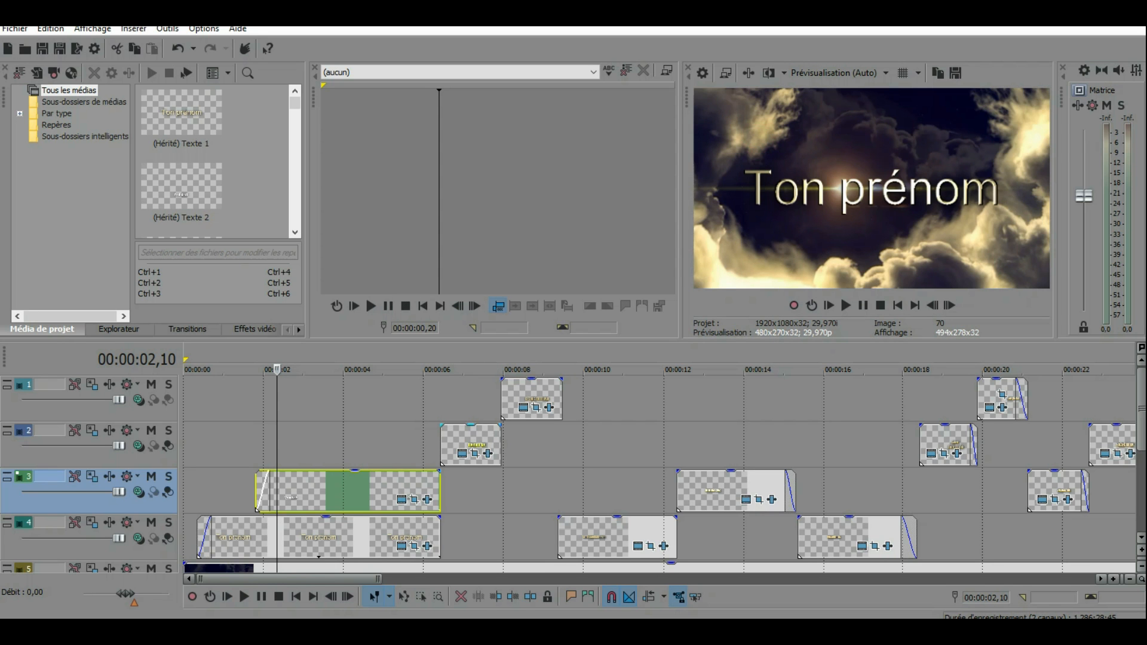
Step: Replace the text of the first title clip on track 2 with "Like facecritik"
click(471, 439)
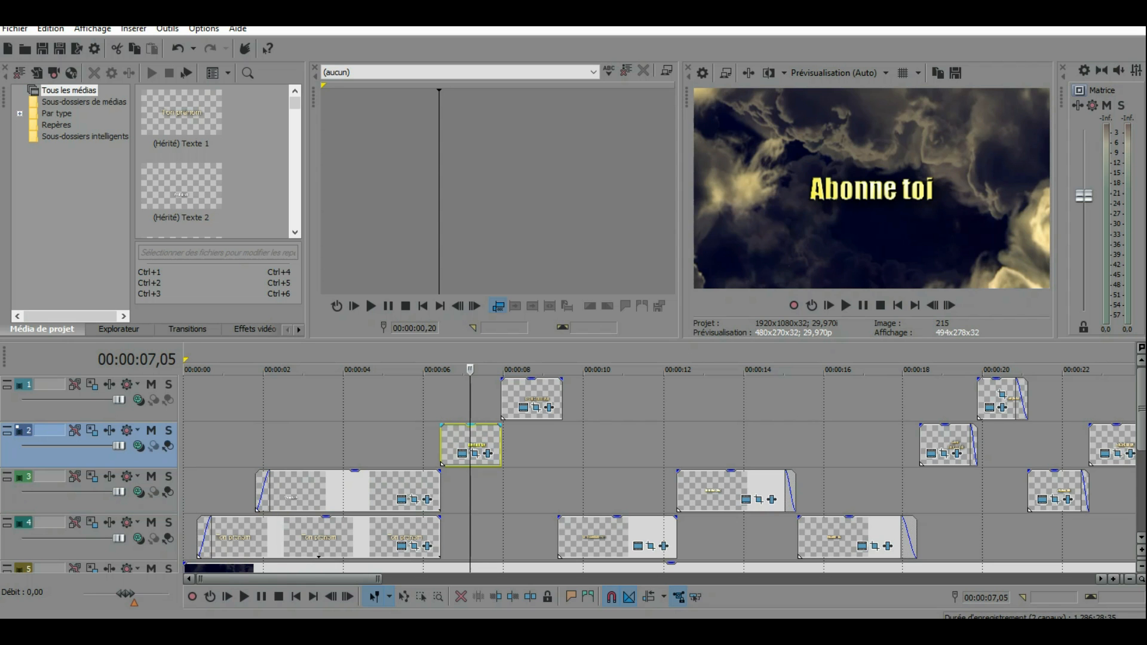
right_click(460, 437)
click(574, 207)
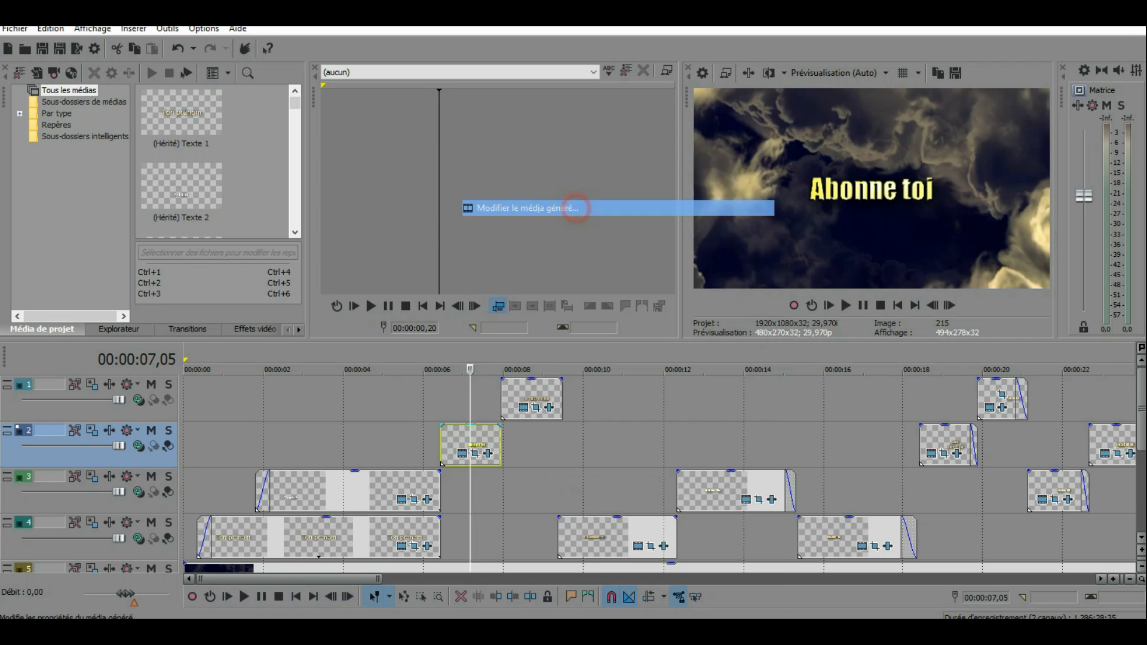
triple_click(657, 307)
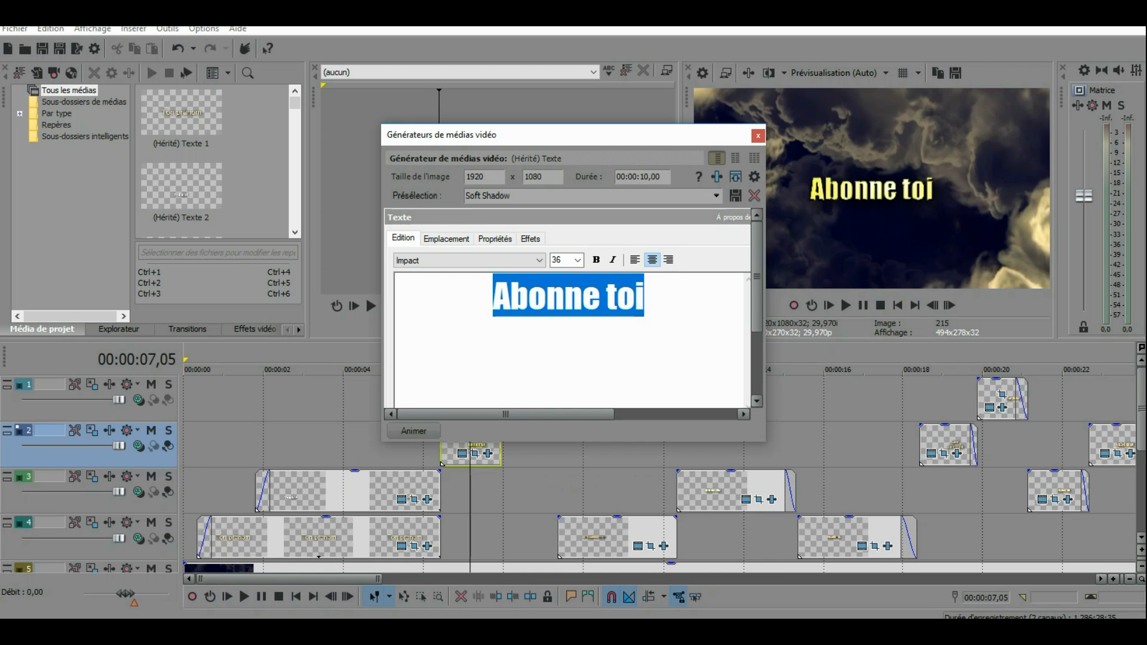
text(Lik)
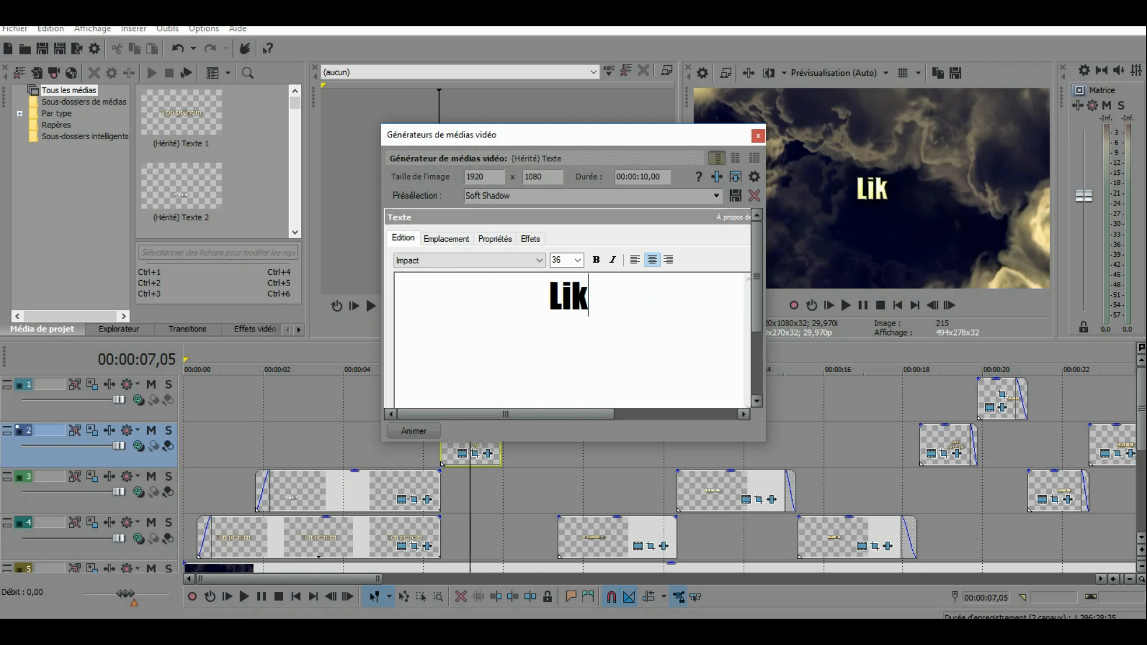
text(e facecritik)
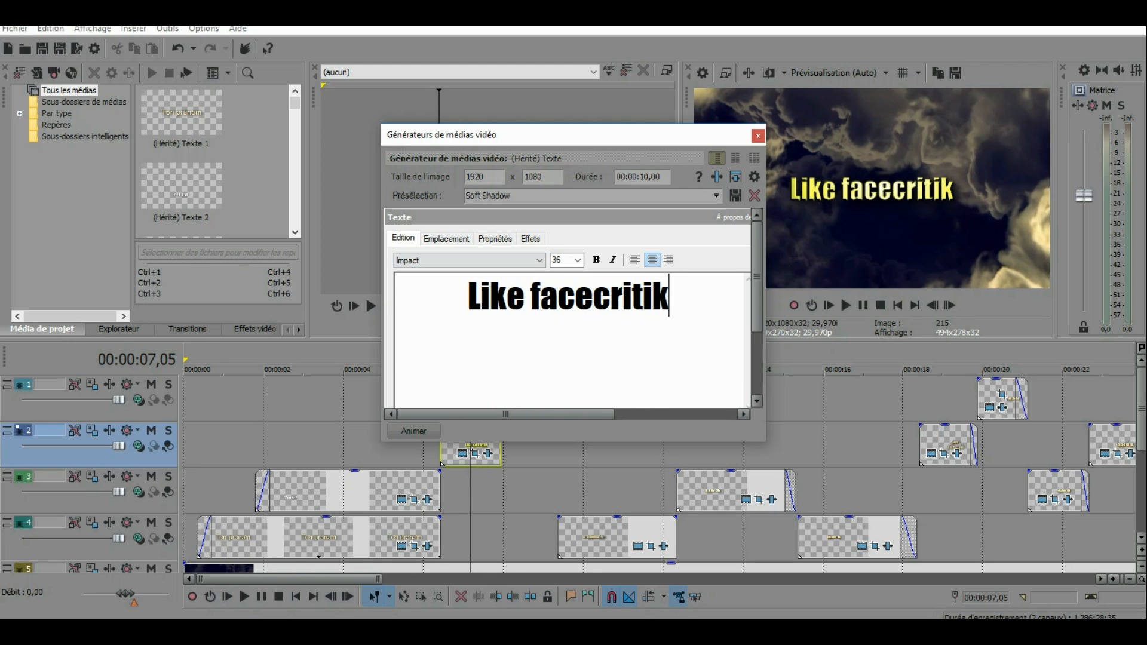
click(758, 136)
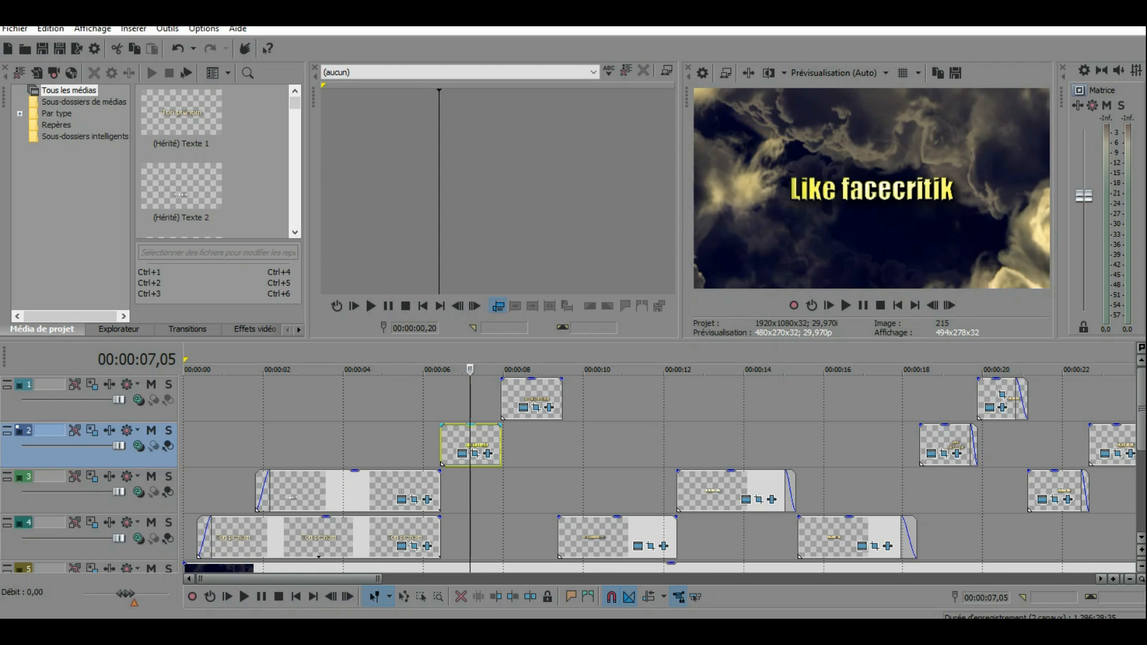
Step: Replace the text of the first title clip on track 1 with "je suis triste"
click(535, 391)
right_click(535, 392)
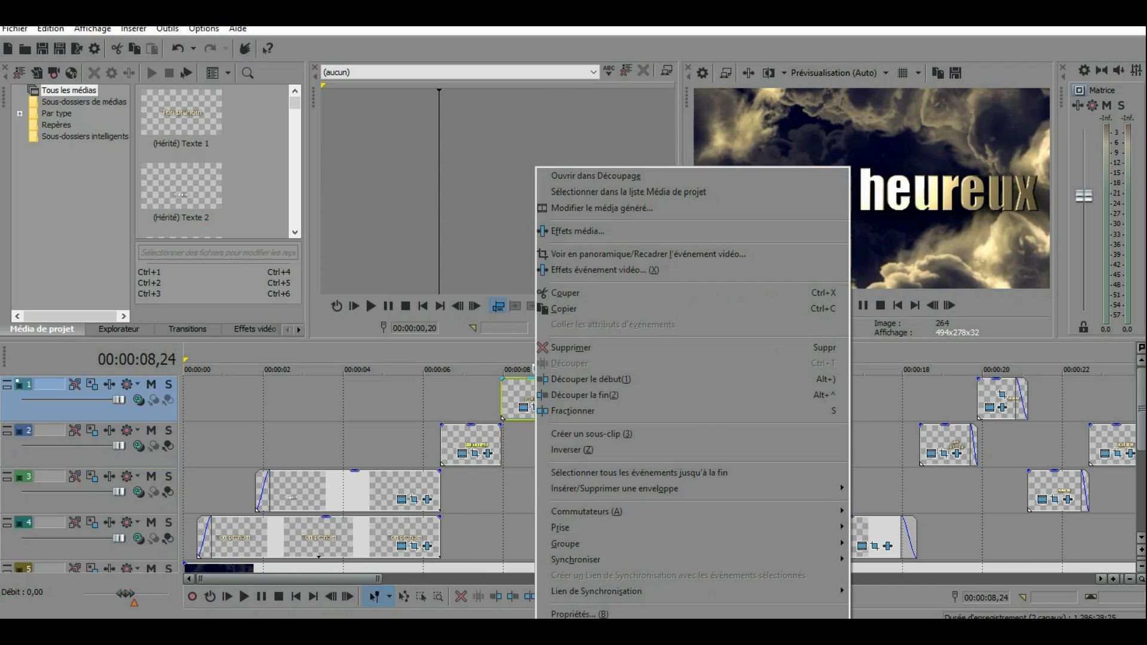
click(624, 208)
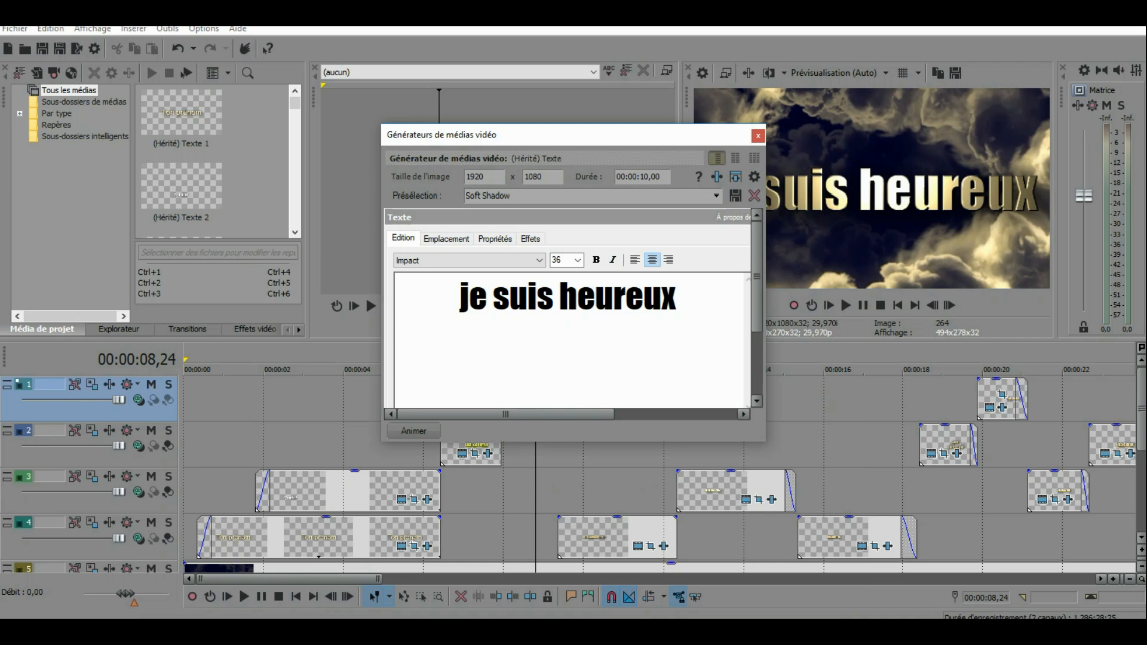
drag(700, 310, 459, 298)
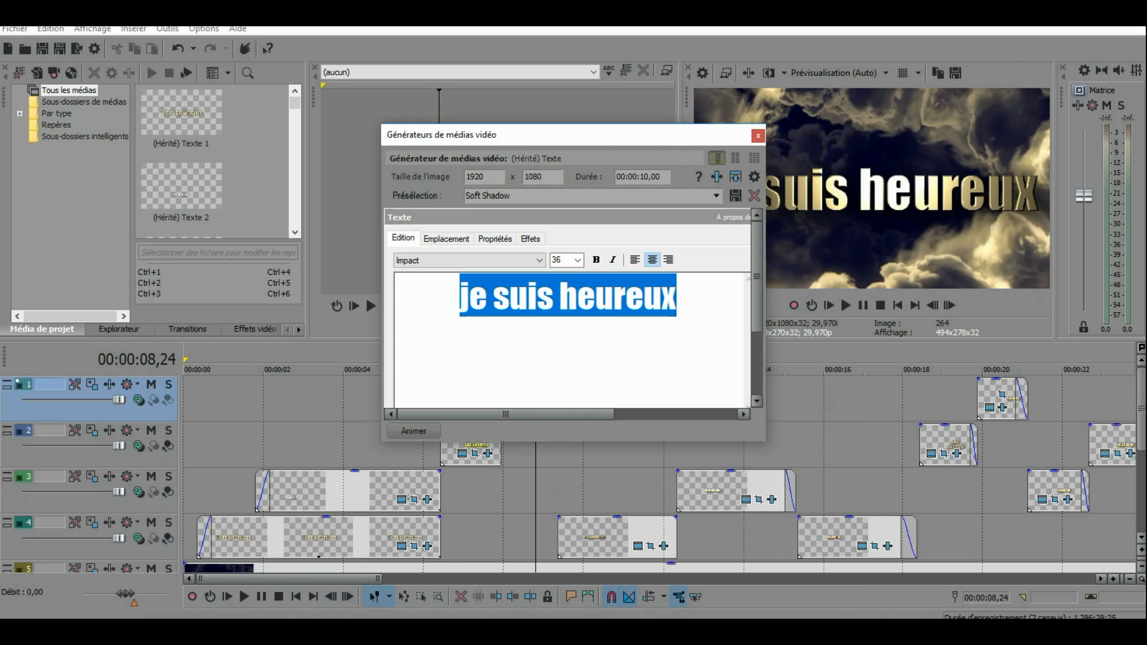
text(je suis )
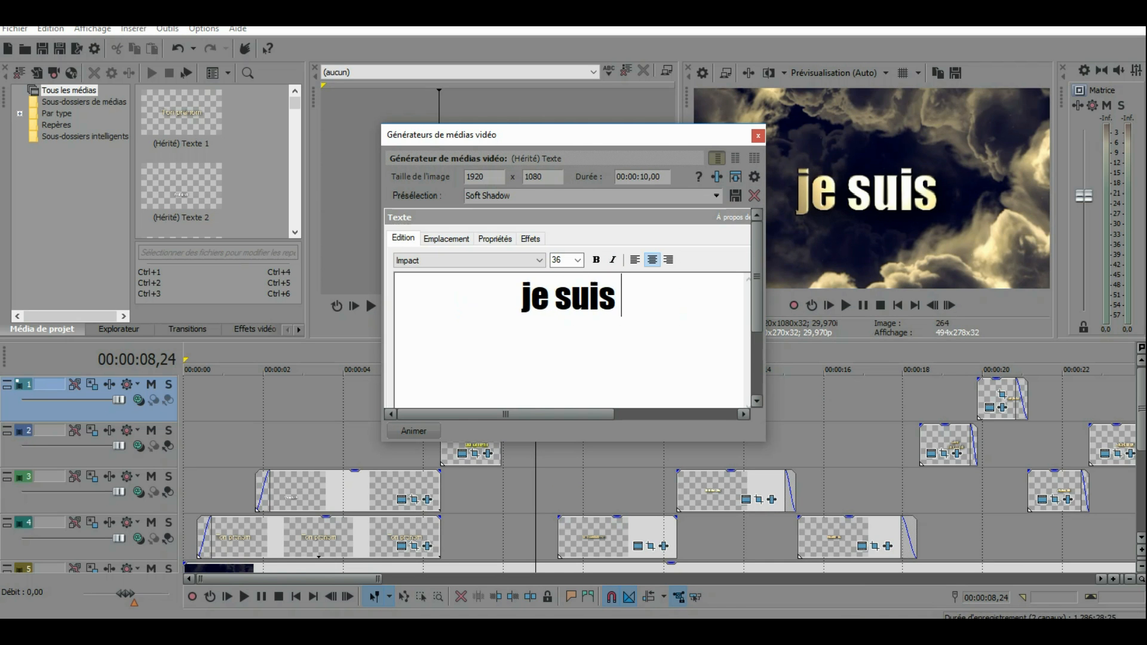
text(triste)
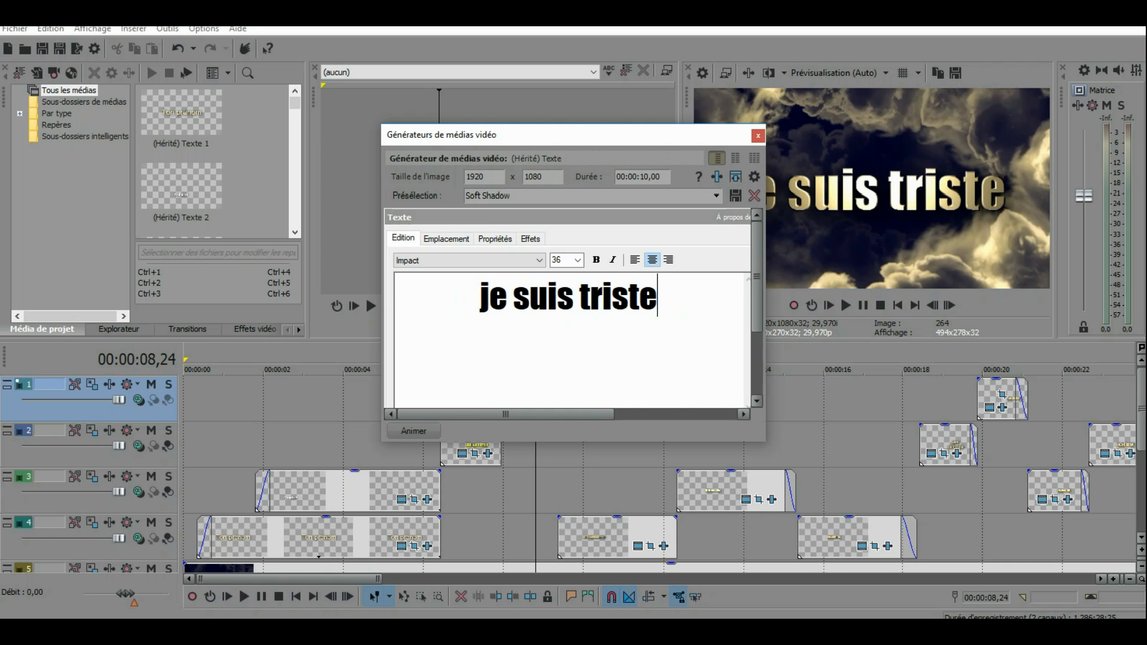
click(758, 136)
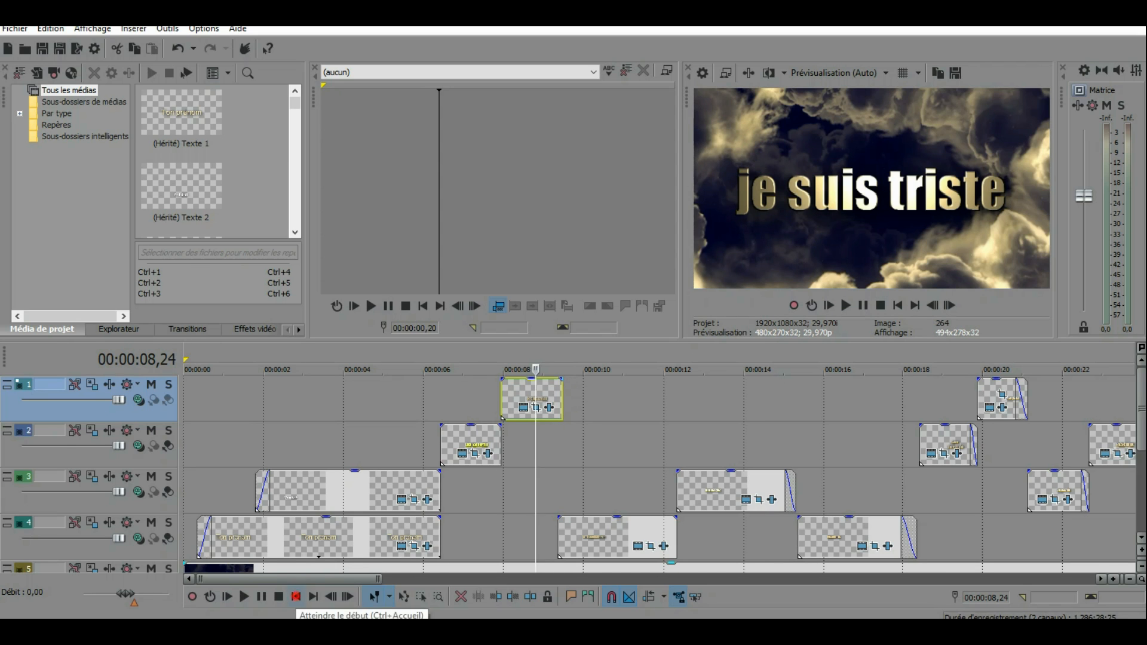
Step: Play the project from the beginning to review the edited titles, and pause after the first title on track 1
click(295, 596)
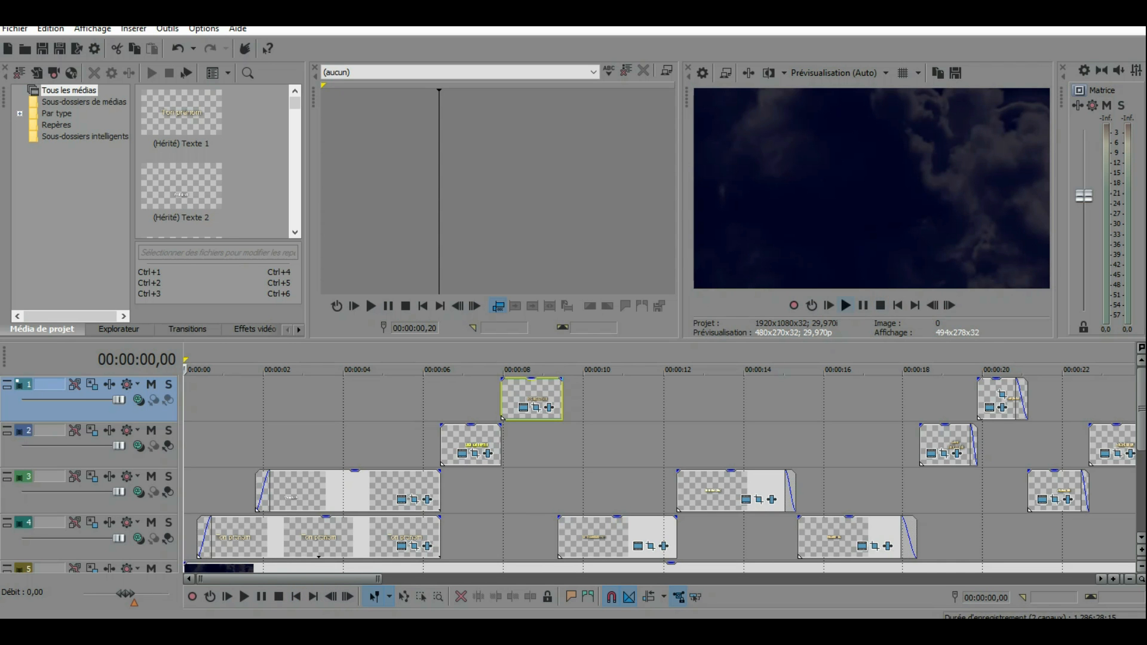
click(846, 305)
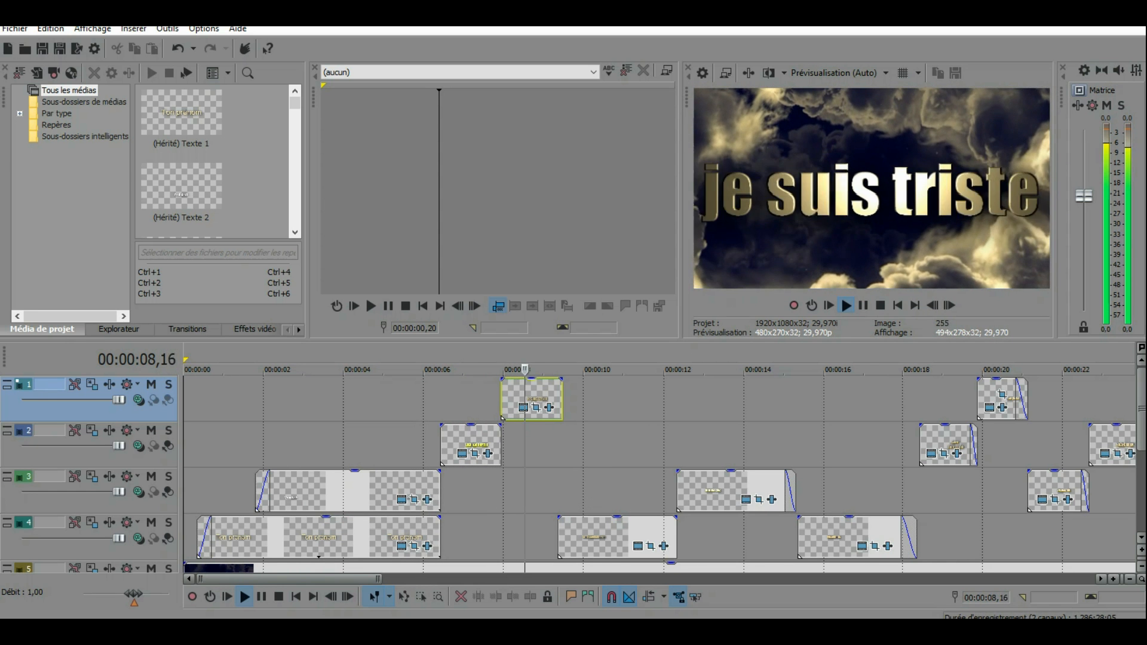
click(866, 305)
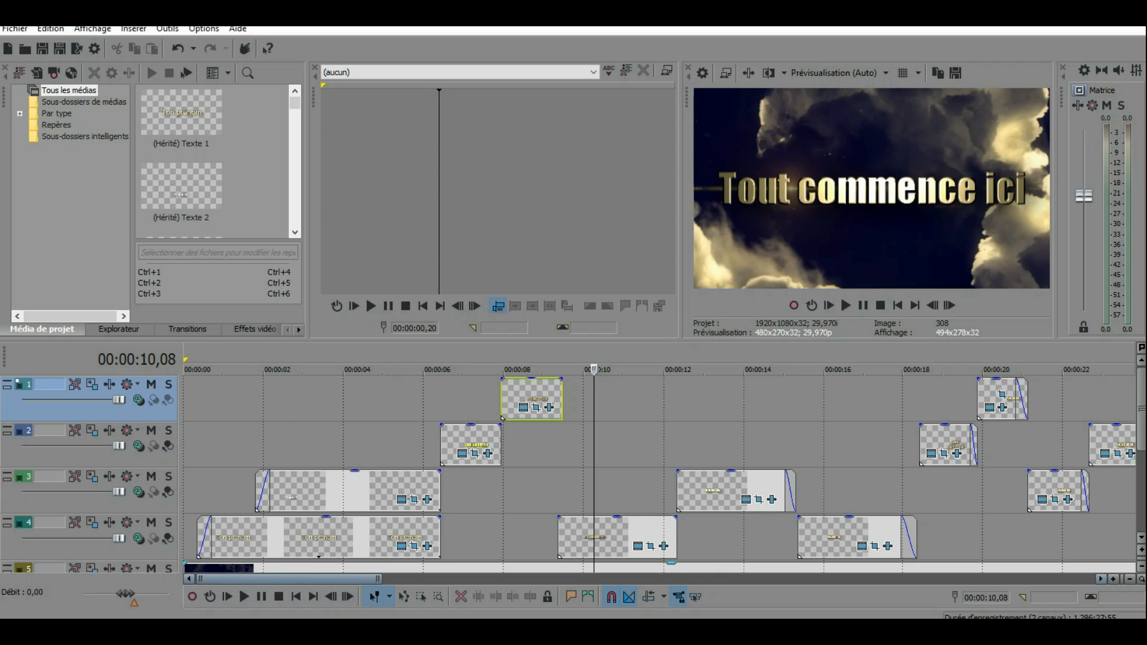
drag(315, 578, 467, 578)
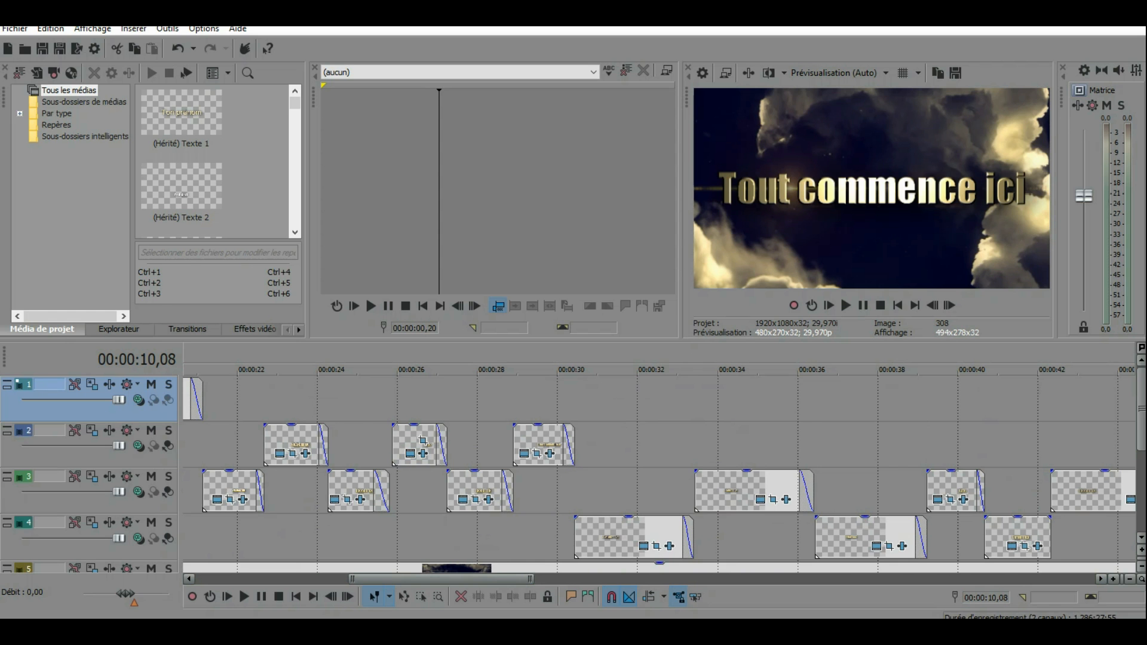
drag(442, 579, 330, 578)
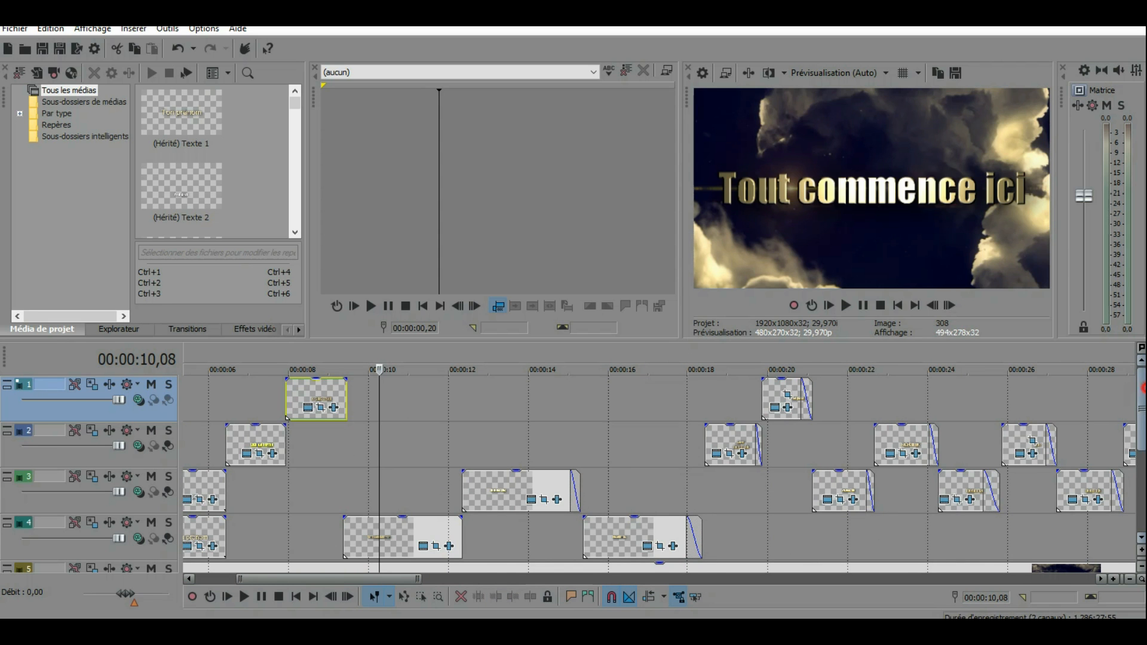
scroll(657, 472, down, 3)
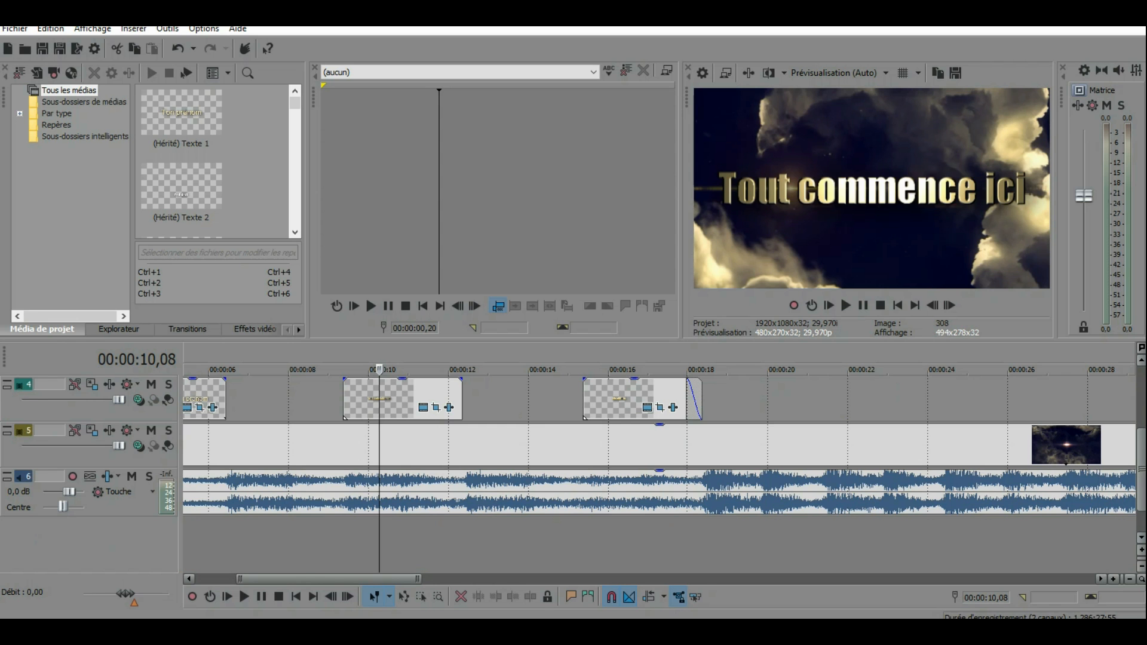
Step: Select the background video clip on track 5 and the audio clip on track 6 near the project's start to point them out
drag(405, 578, 364, 578)
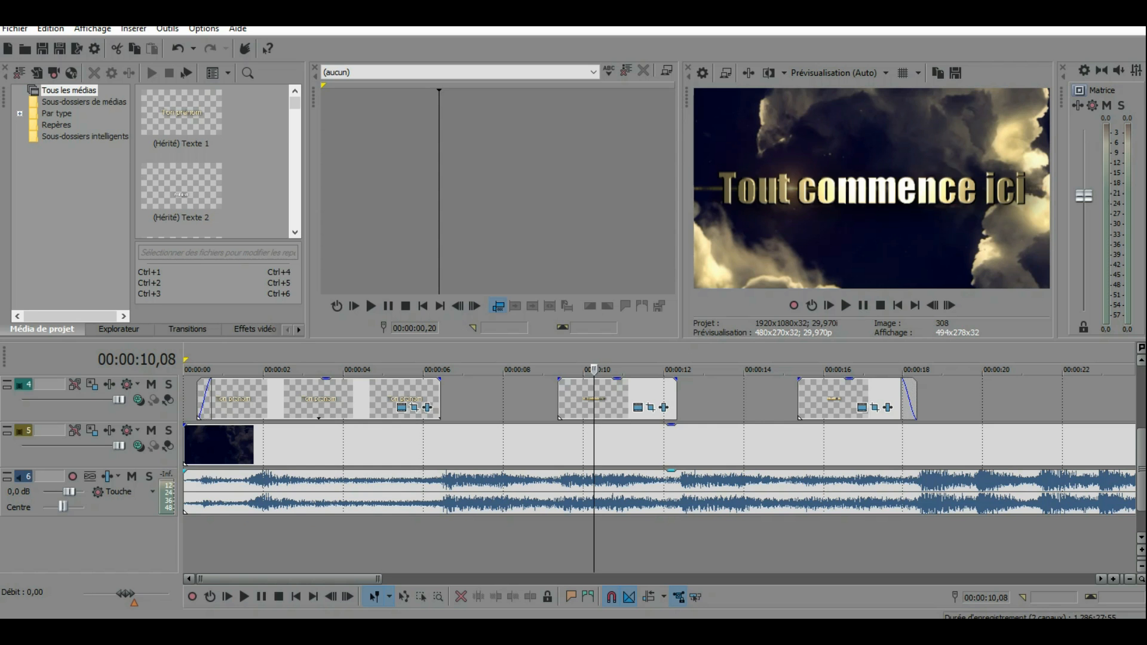
click(220, 438)
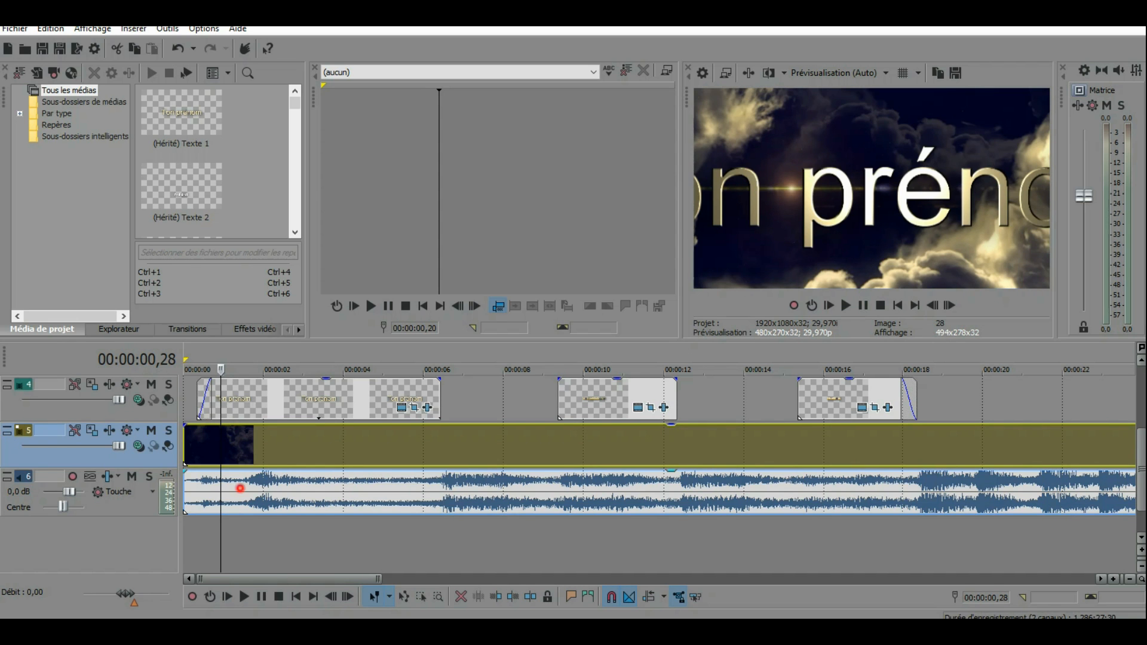
click(240, 486)
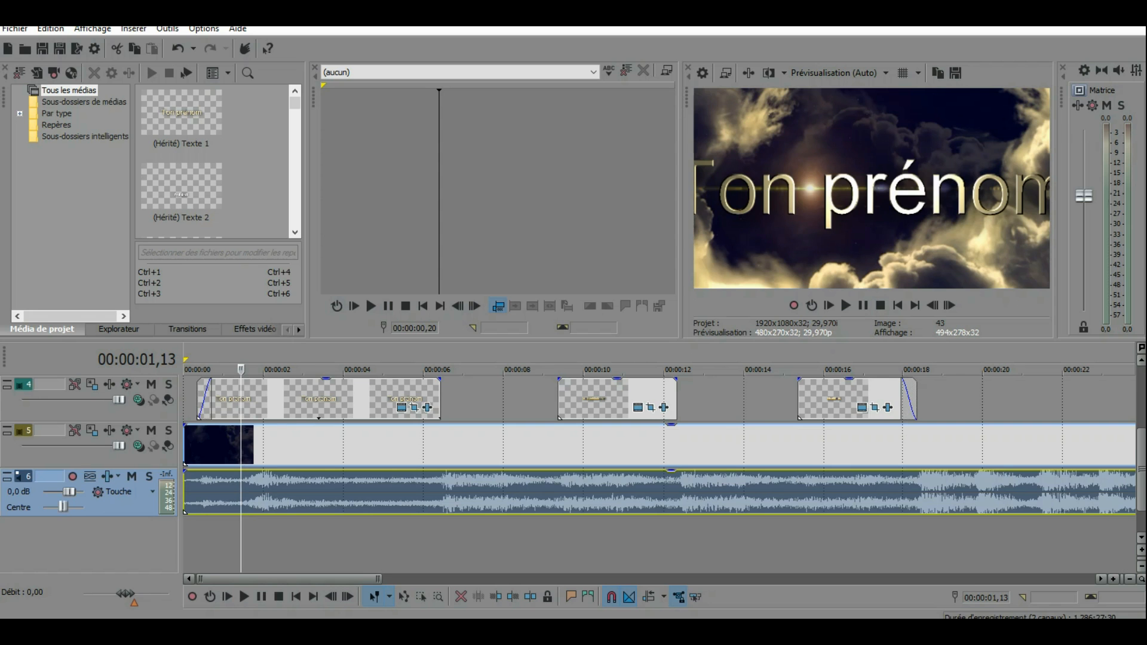
Step: Open the Render As dialog to examine the output file and format options, and close it without rendering
click(15, 28)
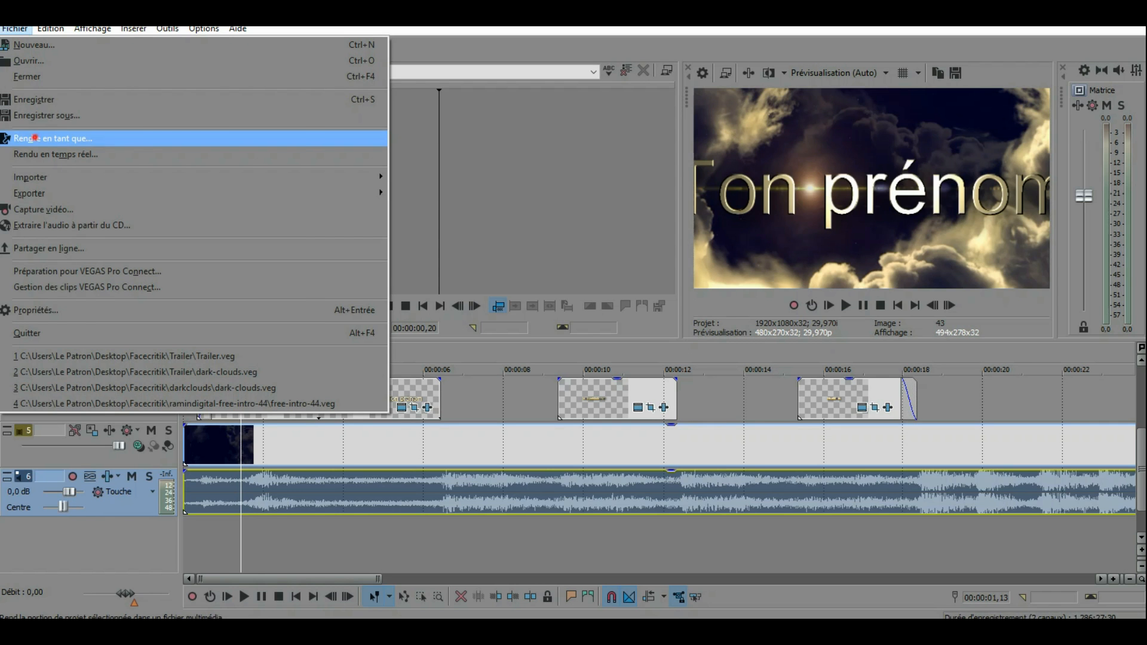
click(35, 138)
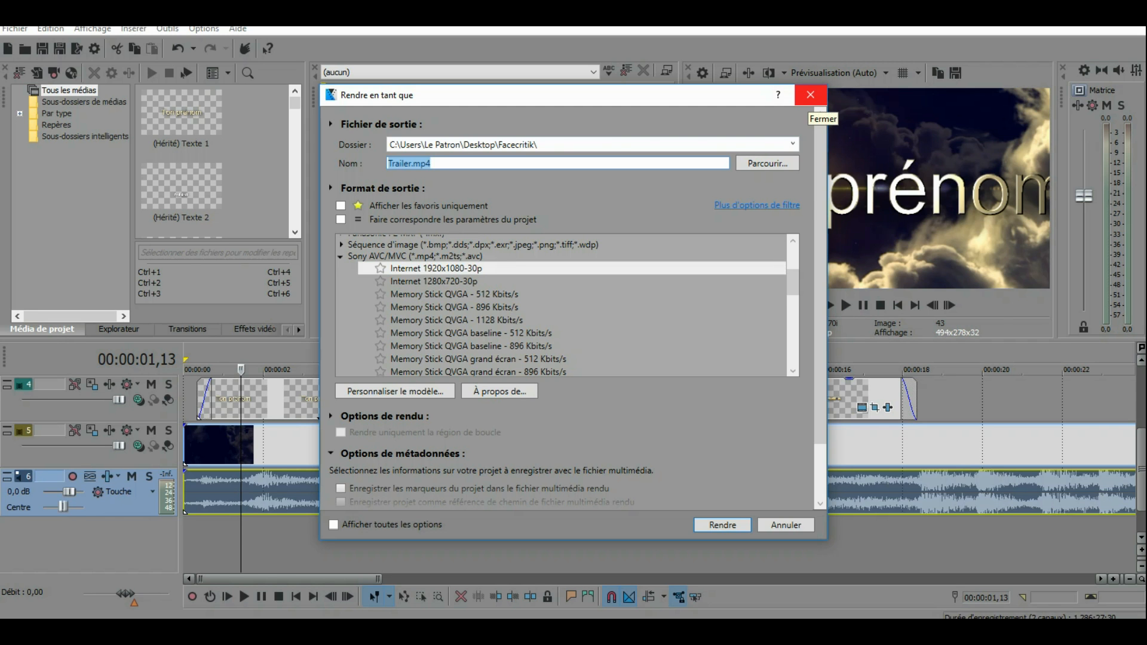
click(811, 94)
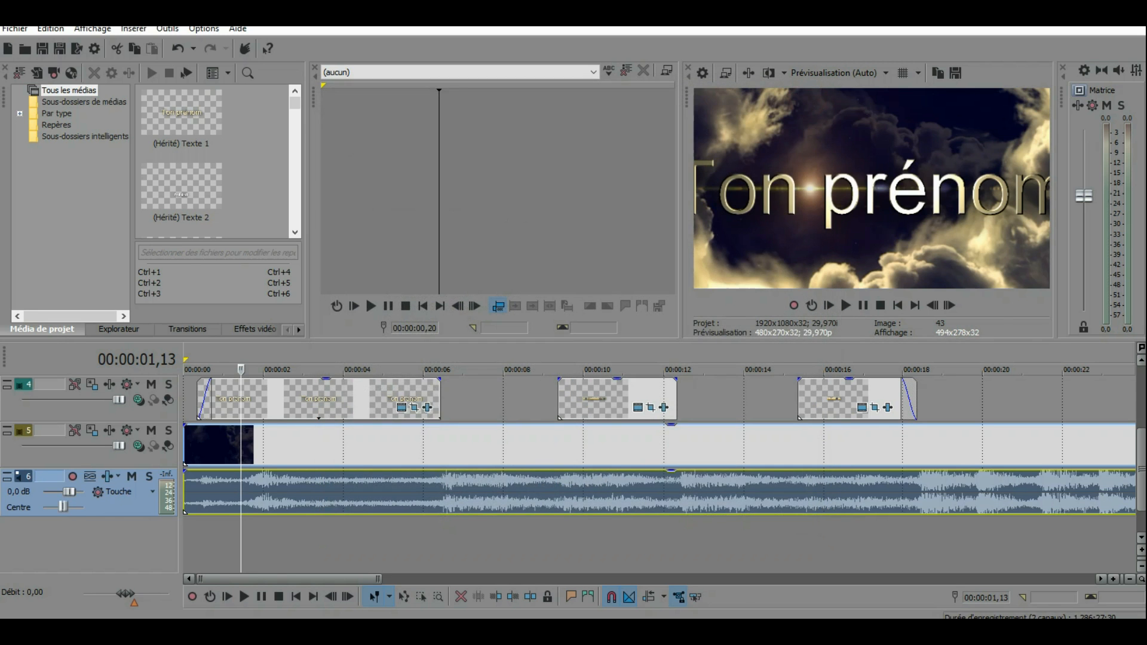